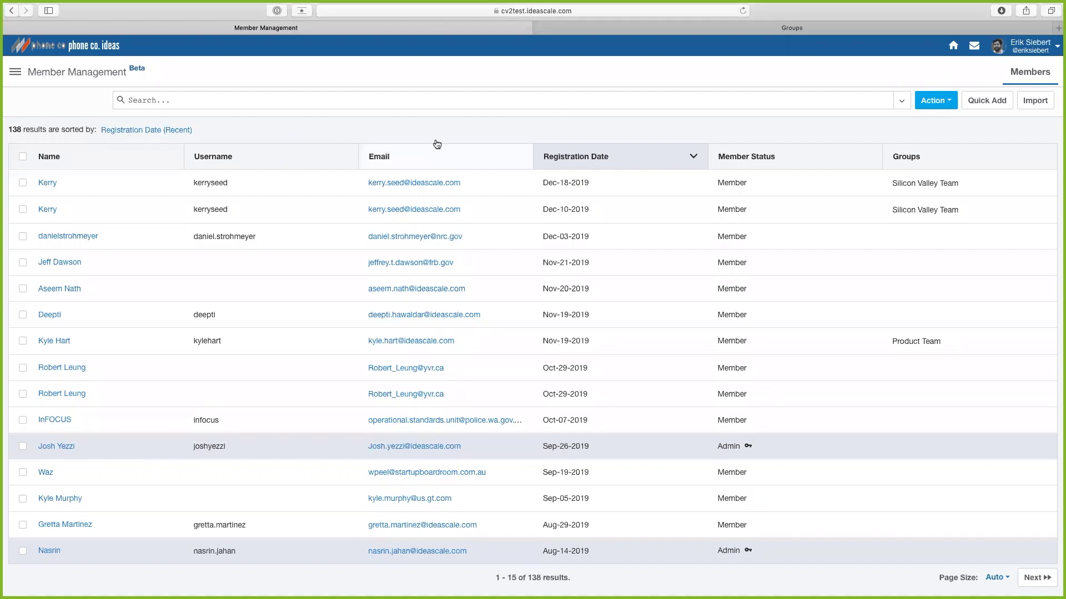
Sort the member list by name, trying descending order before settling on ascending order.
click(55, 159)
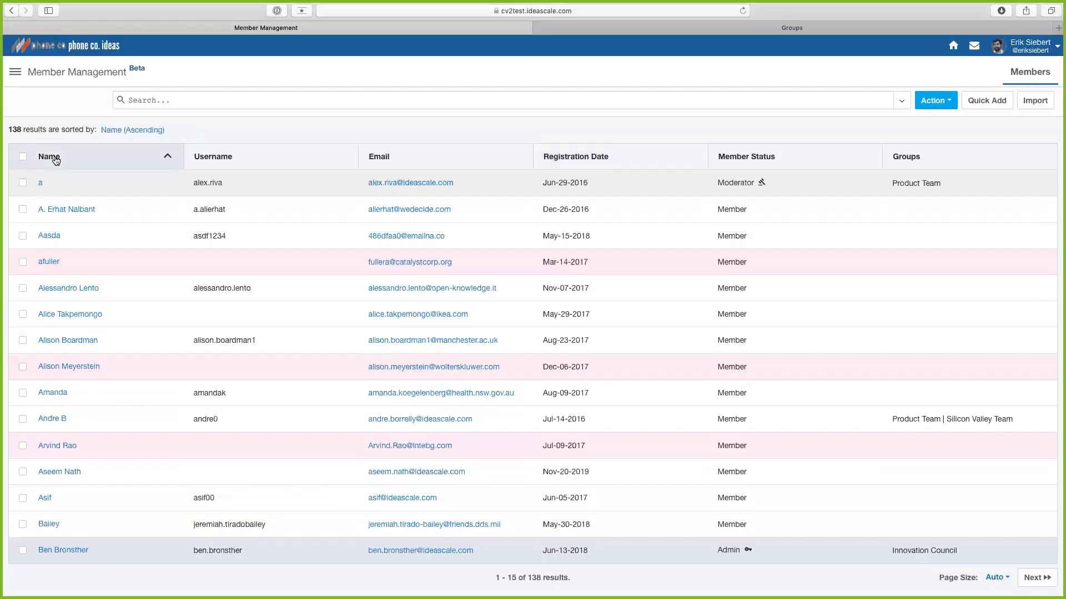
click(56, 160)
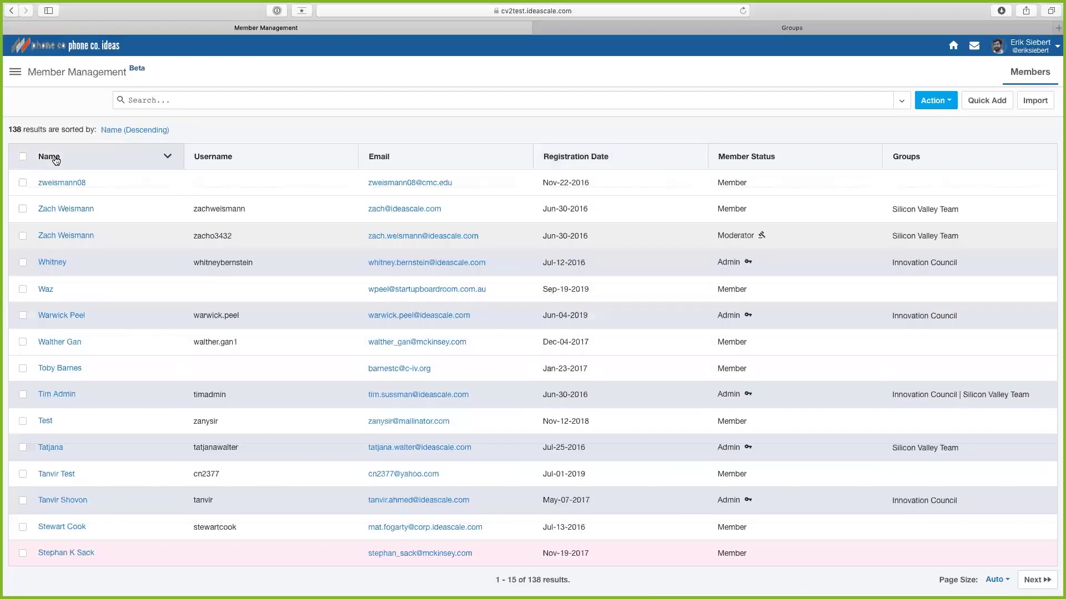
click(55, 159)
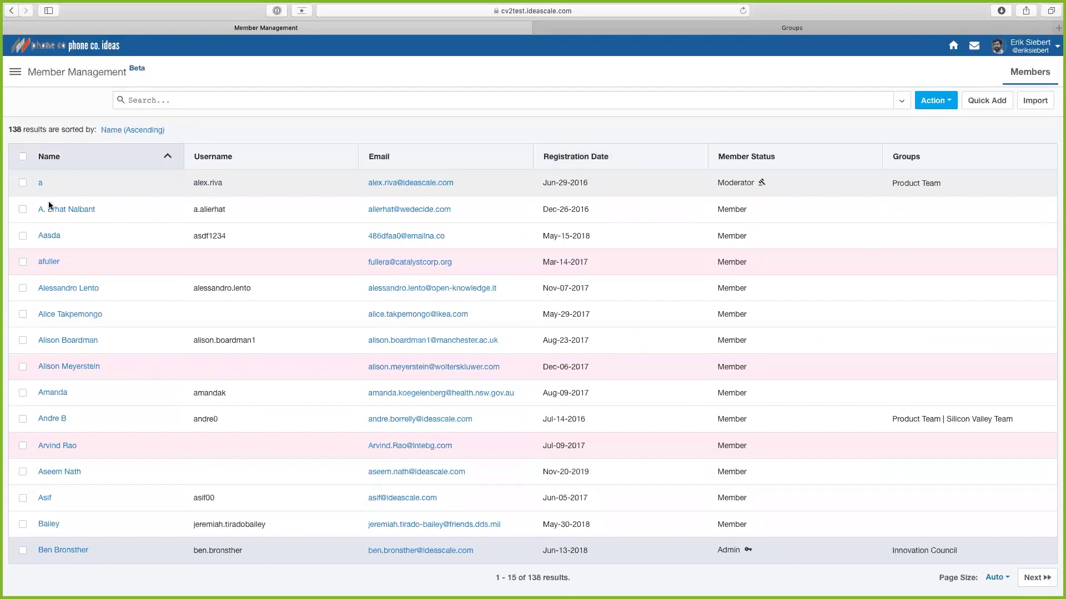
Approve the first pending member highlighted in pink in the name-sorted list.
click(23, 262)
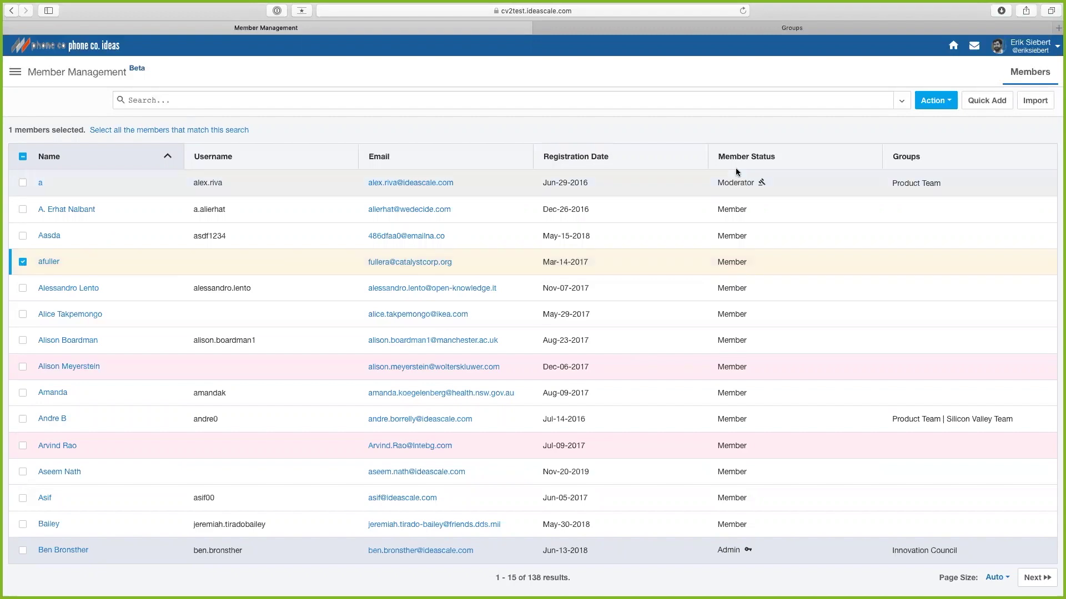
click(945, 106)
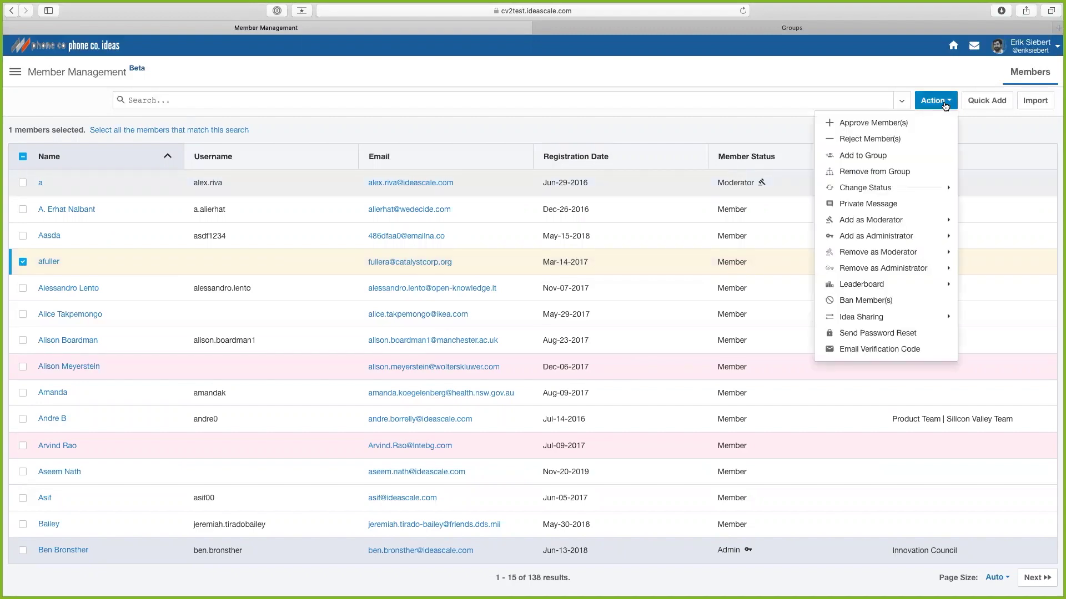
click(890, 123)
click(648, 344)
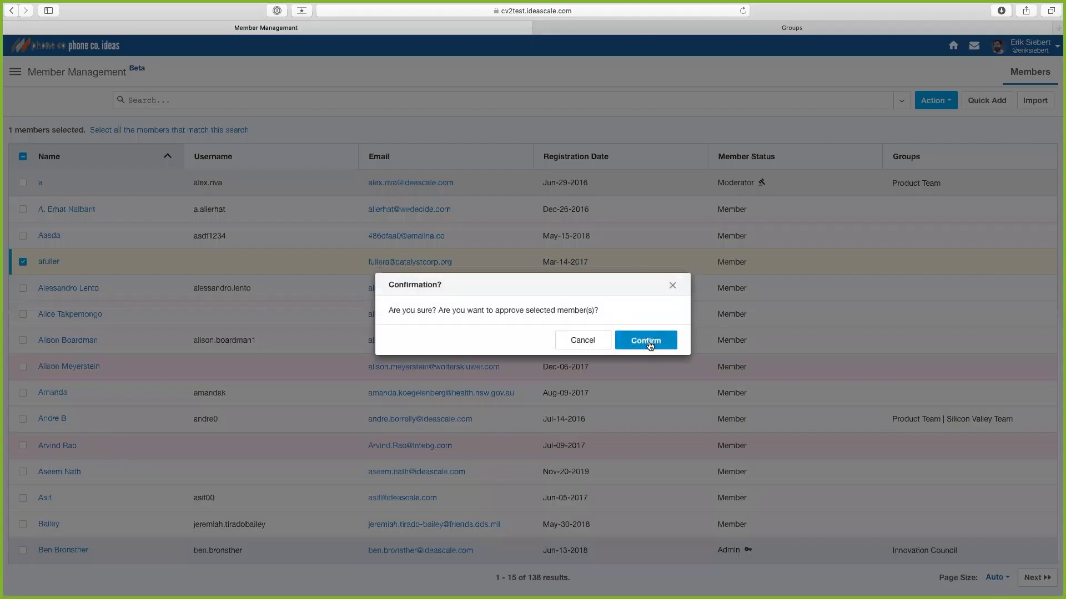
Filter the member list with the search command Pending: {YES}.
click(150, 100)
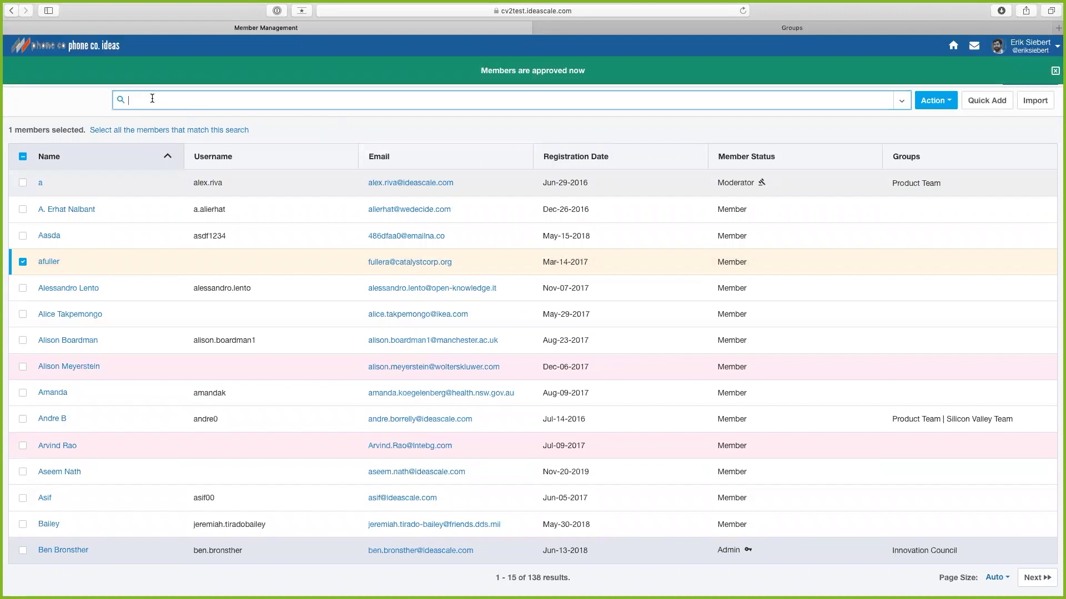
text(pending)
click(187, 137)
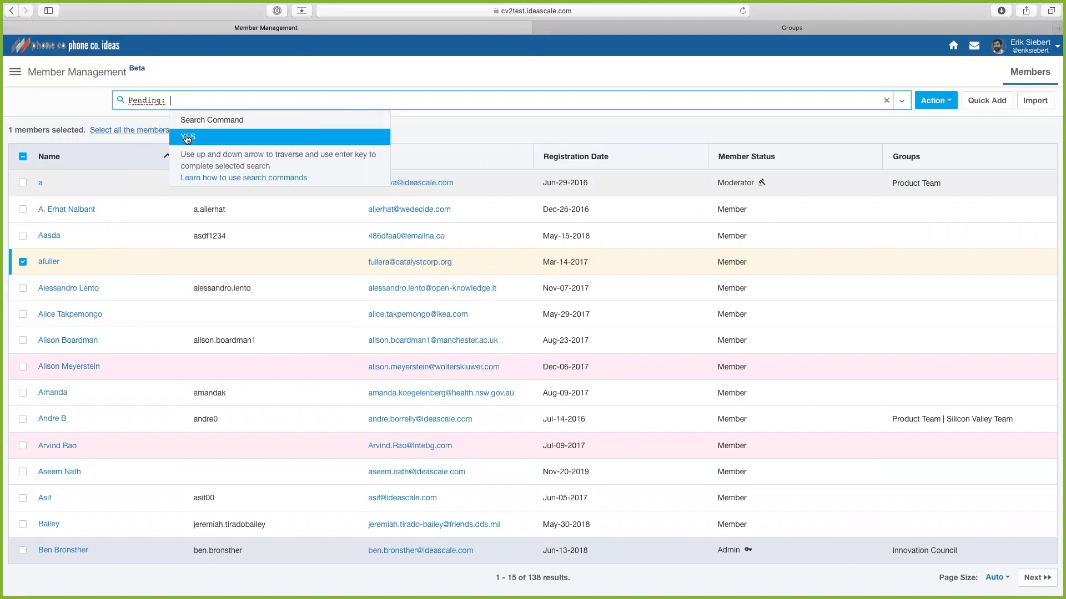
click(187, 139)
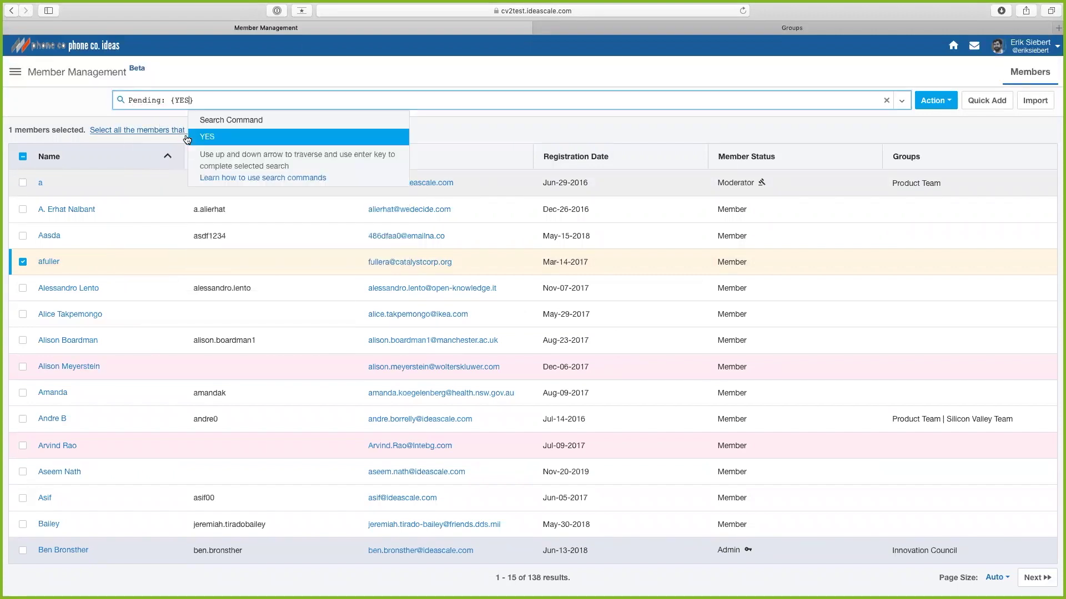
click(118, 99)
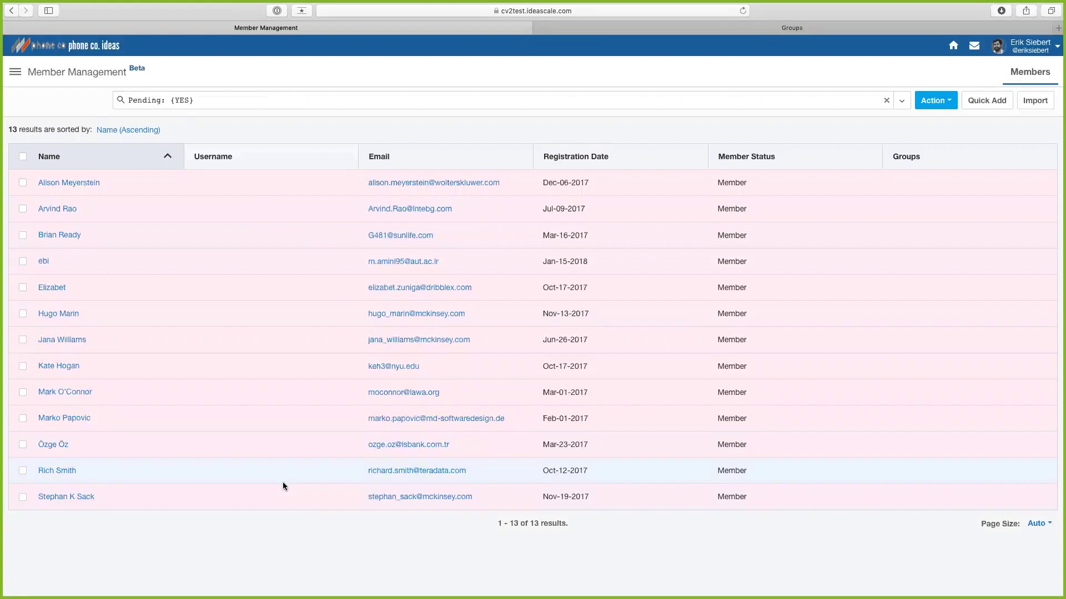
Select all pending members to review the available bulk actions, and clear the selection.
click(23, 156)
click(934, 100)
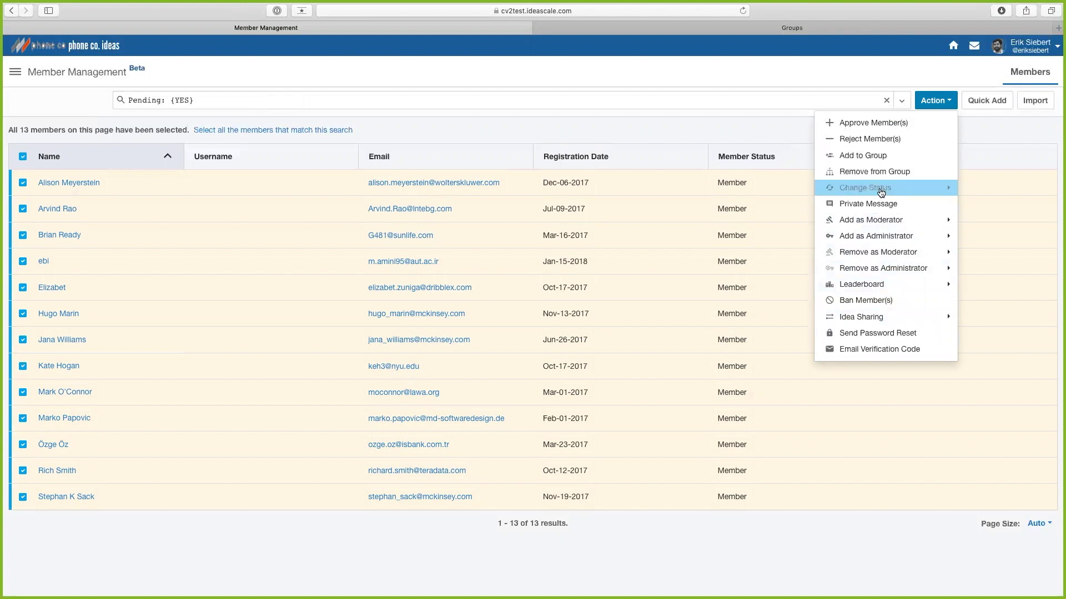
click(23, 156)
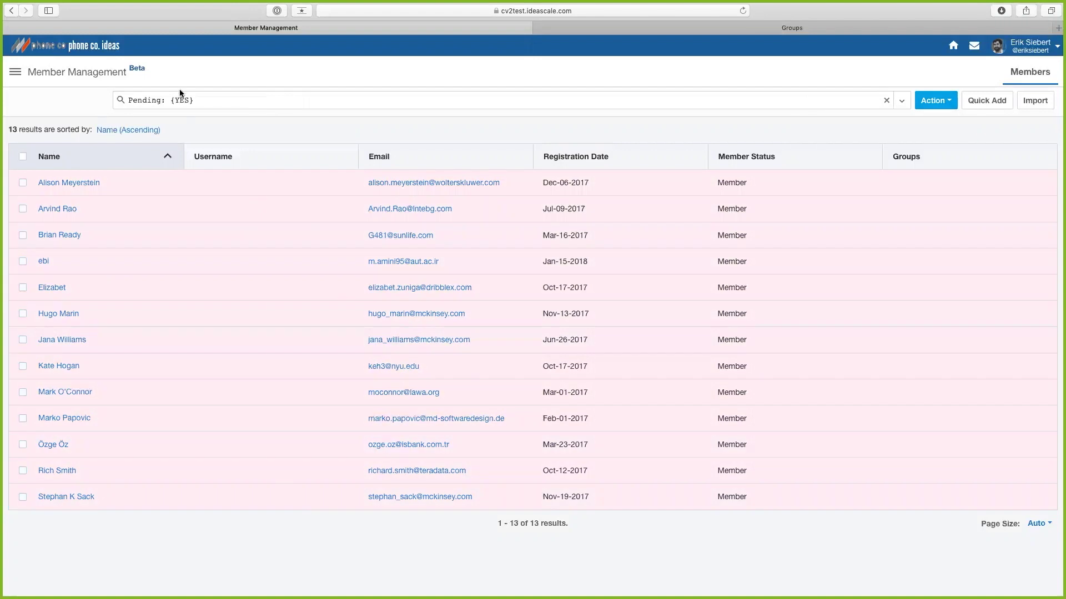
Replace the pending filter with the search command Group: {Innovation Council} and run the search.
drag(213, 98, 35, 61)
key(BackSpace)
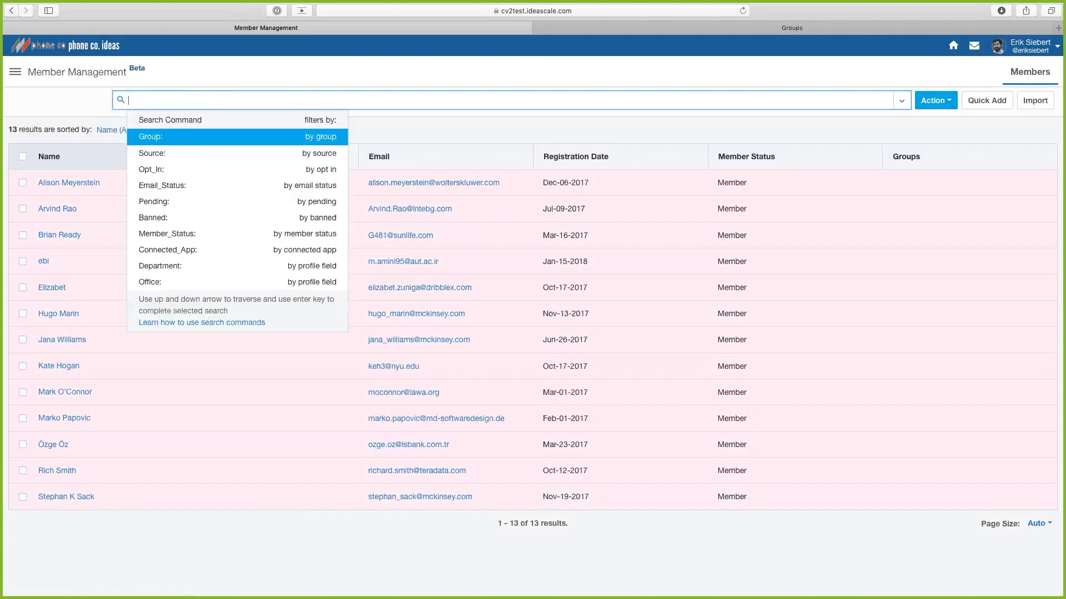
text(group)
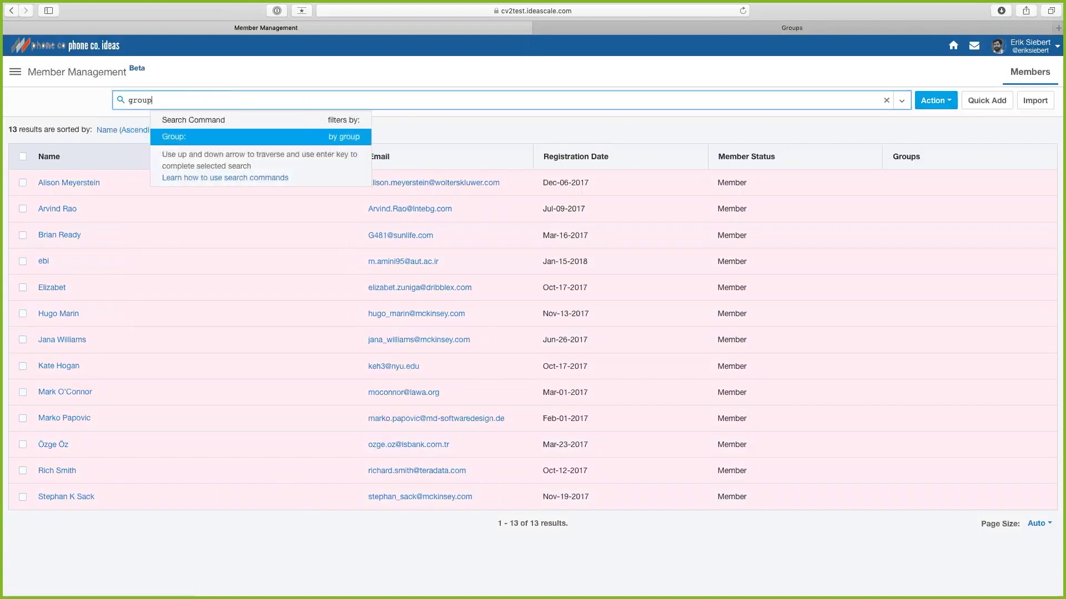
click(175, 137)
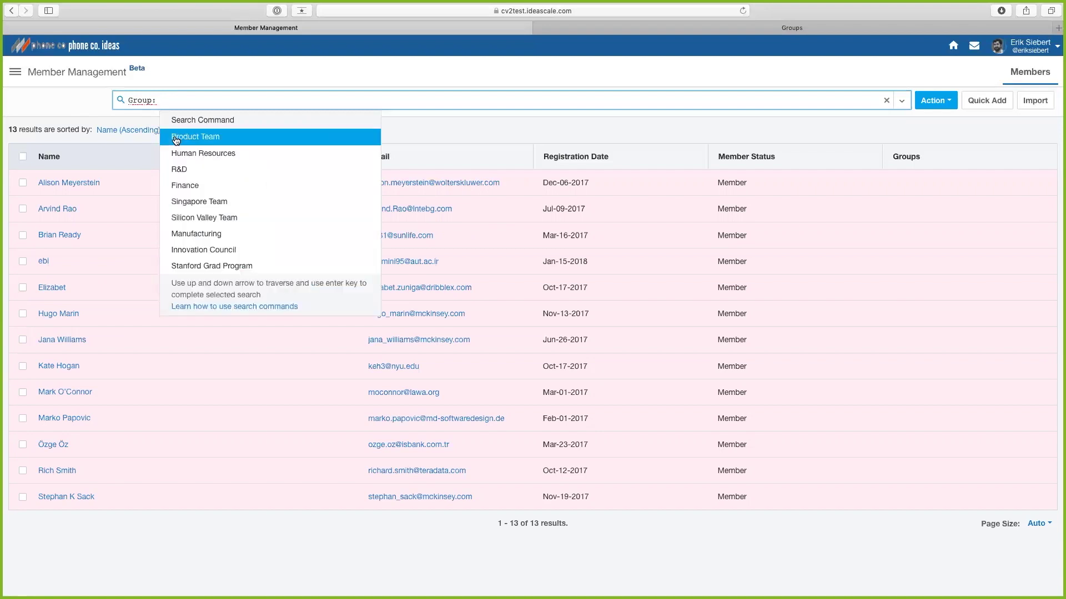
click(203, 250)
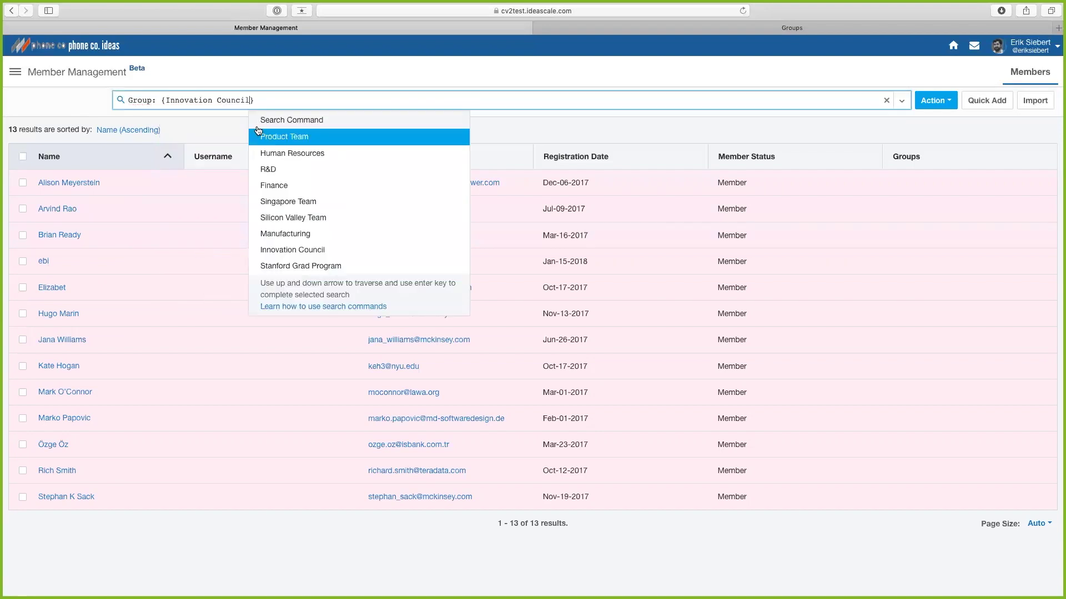
click(122, 101)
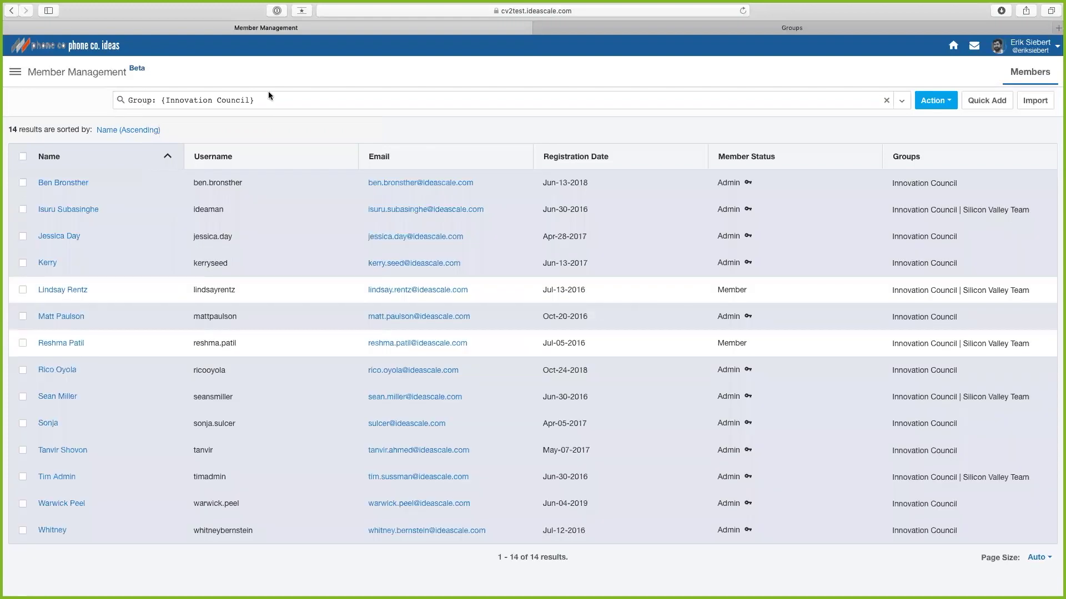
Narrow the group search by adding the command Department: {R&D}.
click(276, 100)
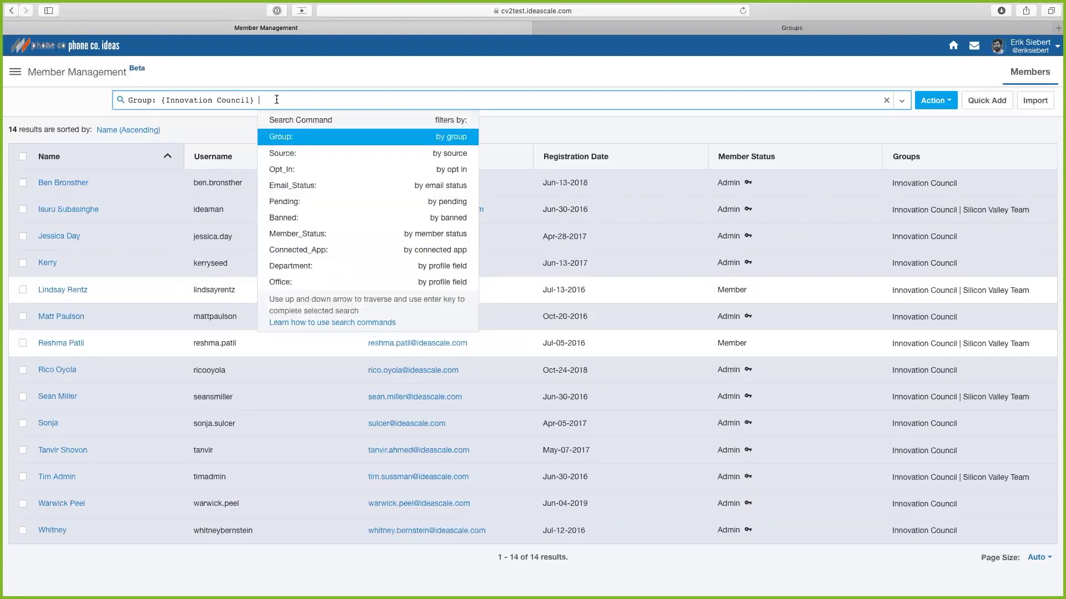
text(dep)
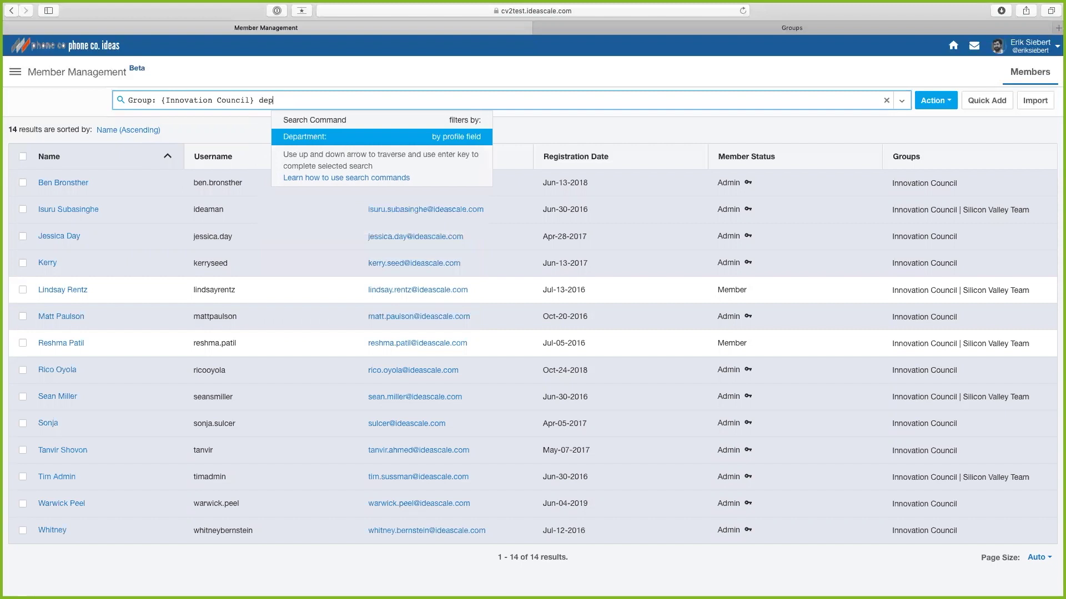
click(300, 137)
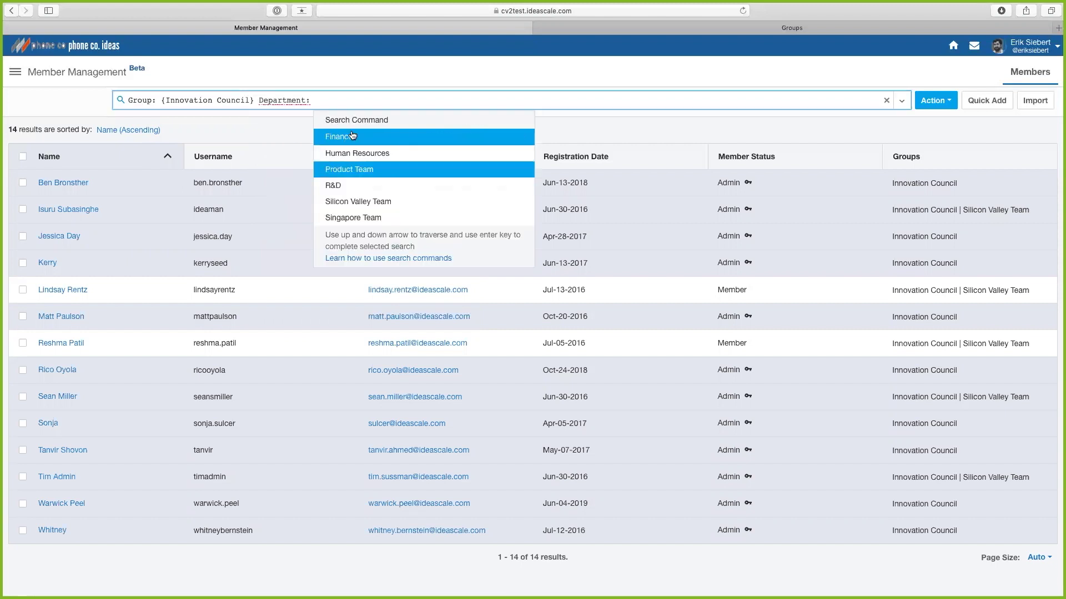
click(339, 185)
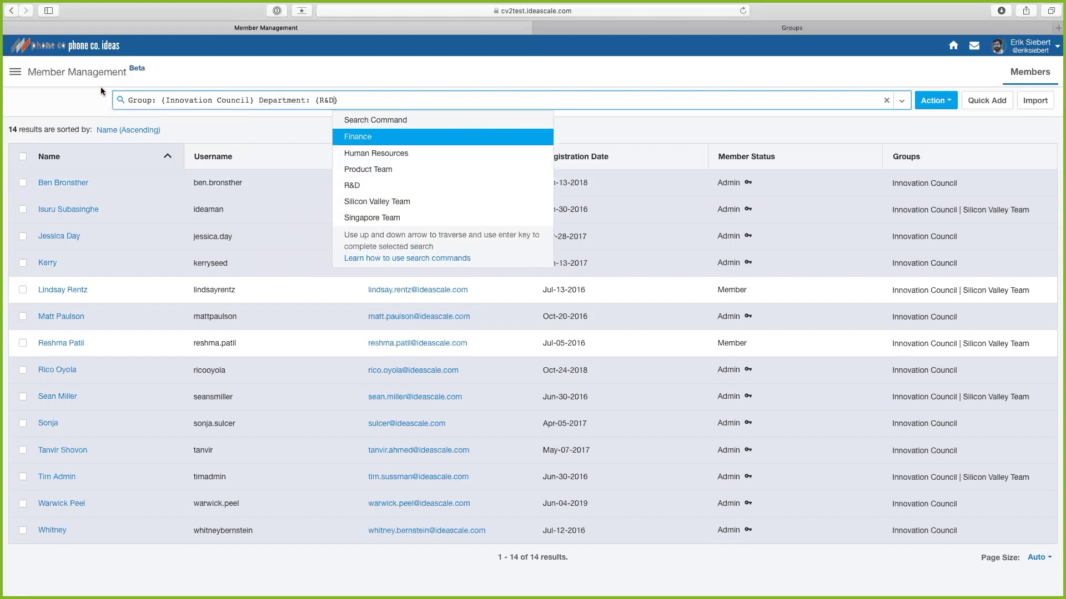
click(120, 101)
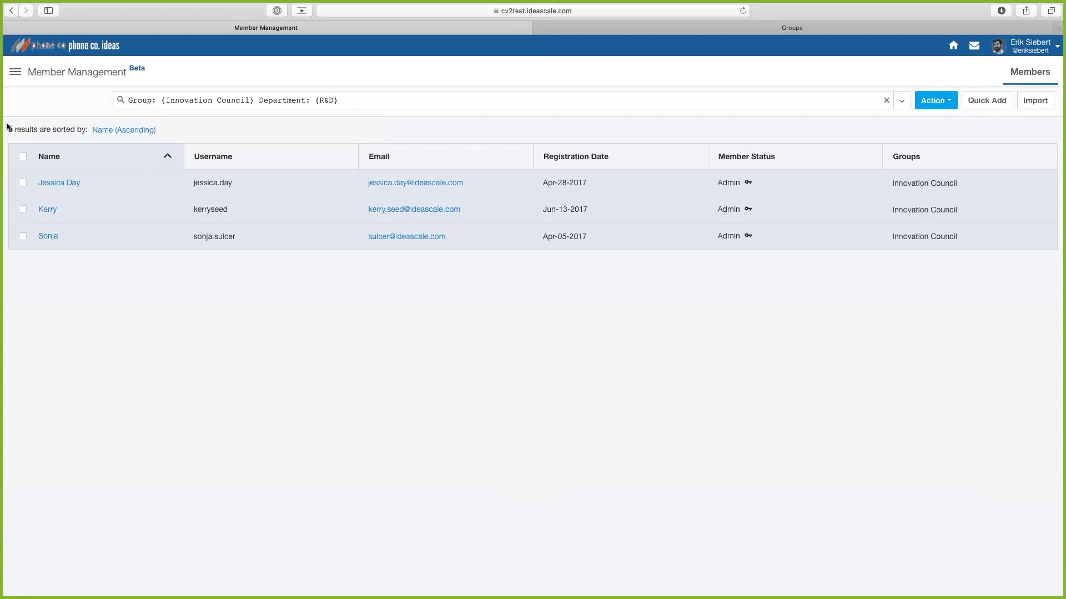
Start a private message to all members matching the search, discard it unsent and clear the selection.
click(22, 157)
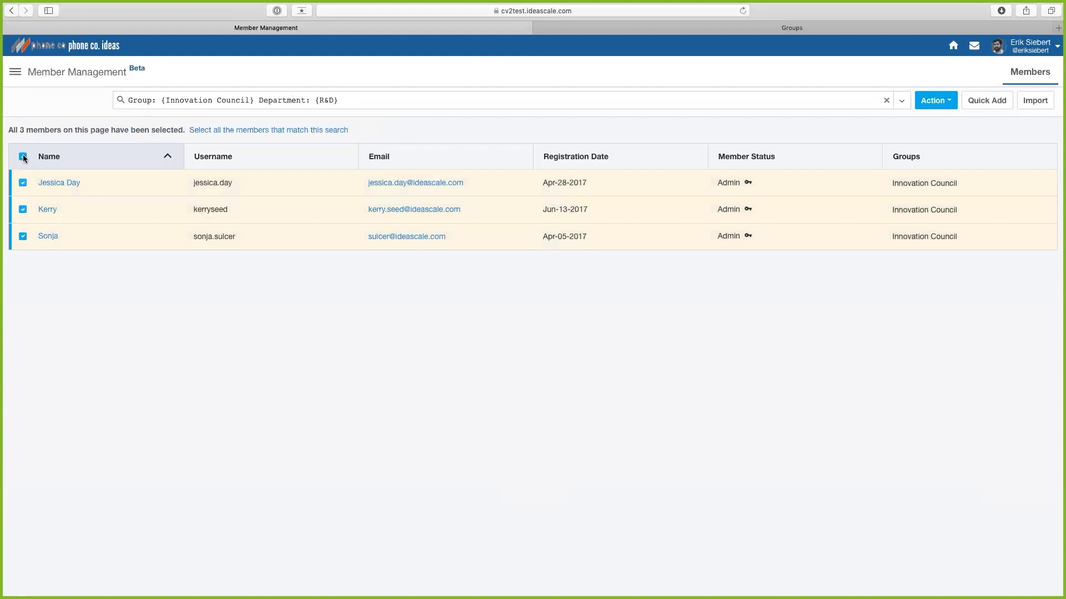
click(947, 102)
click(851, 168)
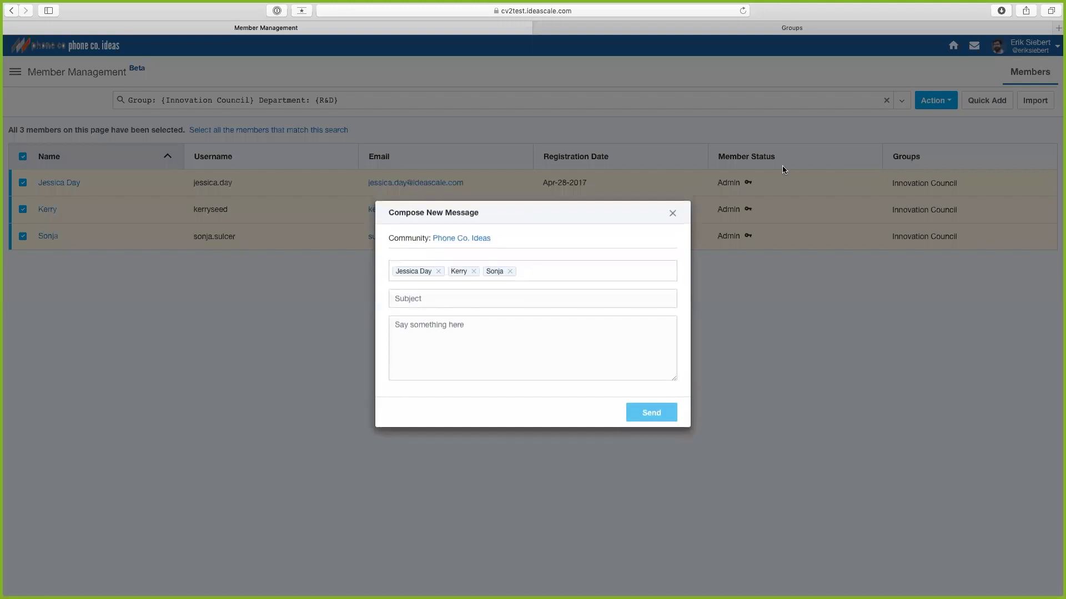
click(416, 303)
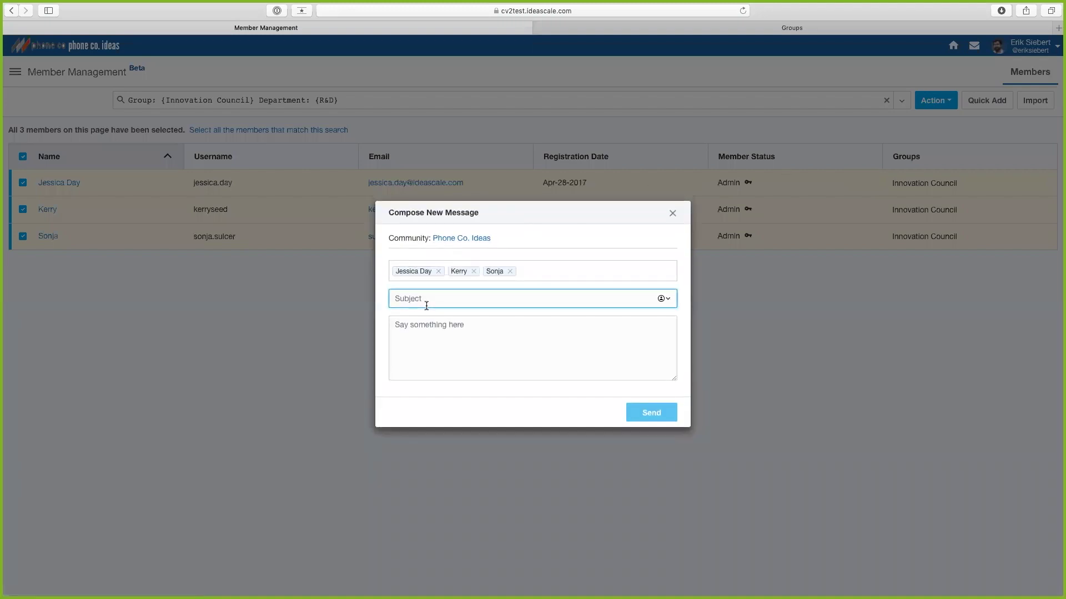
click(673, 214)
click(21, 159)
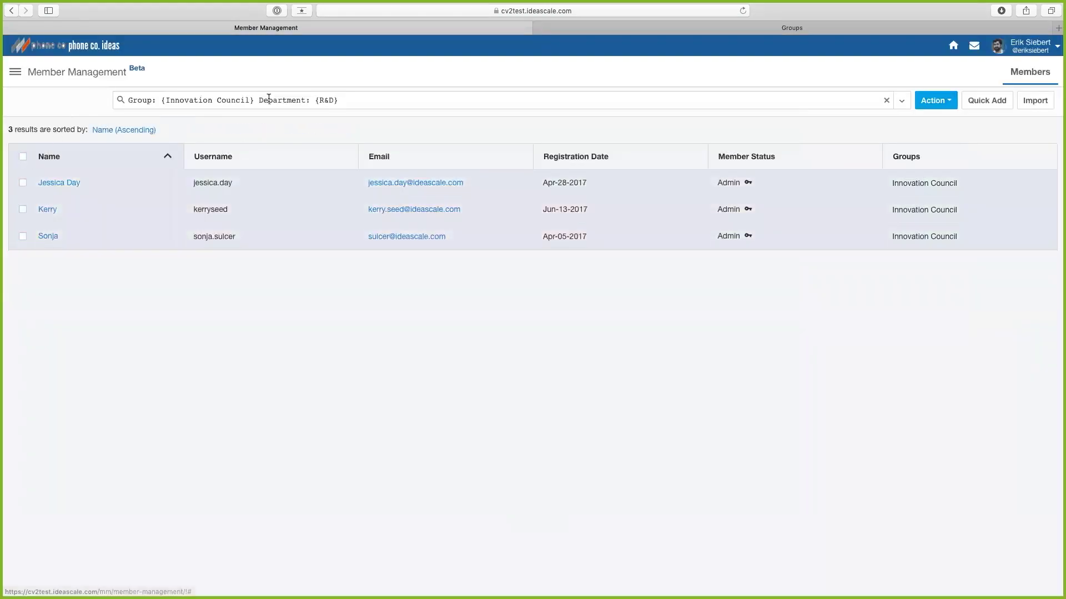
Replace the group and department filters with a search for the member's first name.
click(166, 100)
text(lindsay)
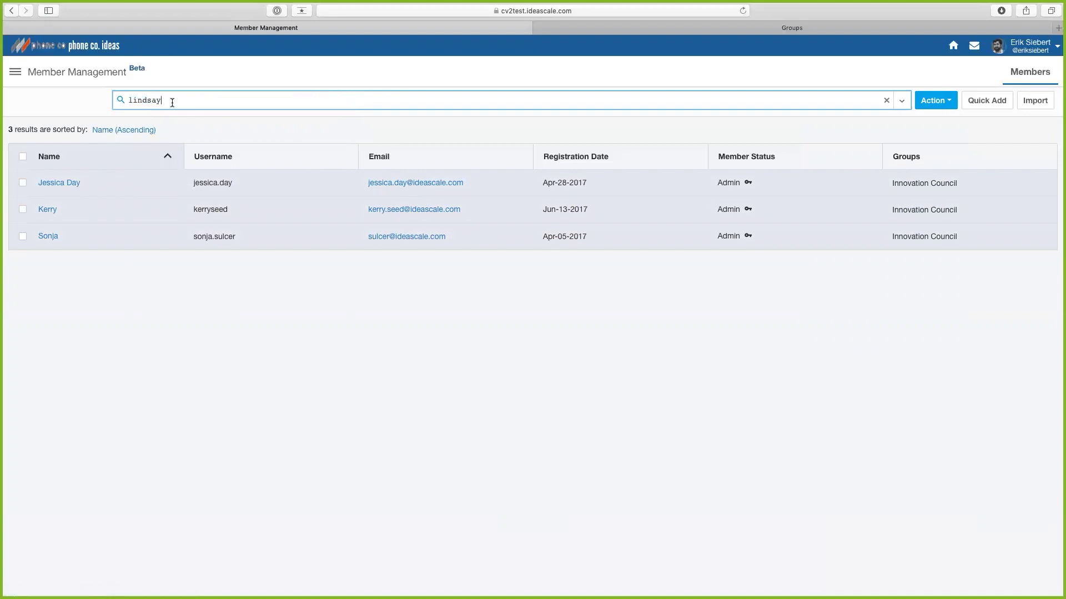
key(Return)
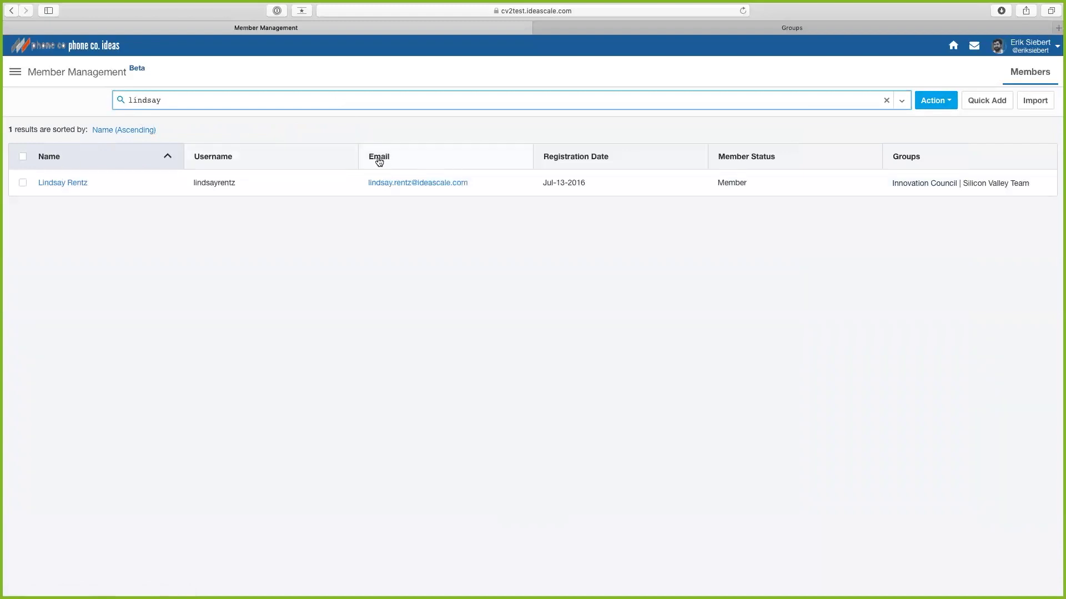
Expand the found member's details, view their public profile and return to the member management page.
click(71, 187)
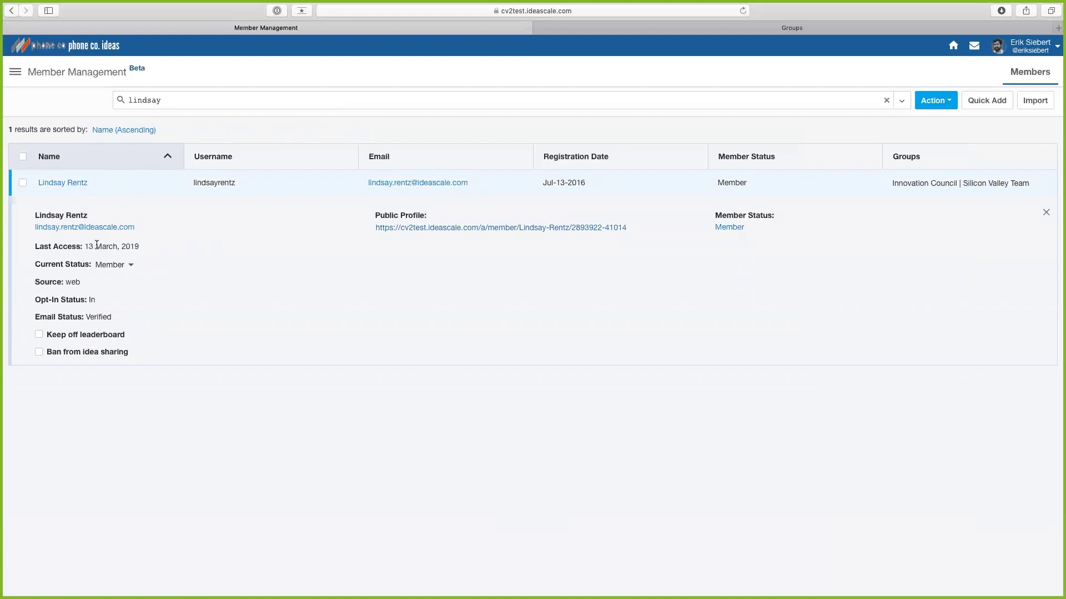
click(407, 228)
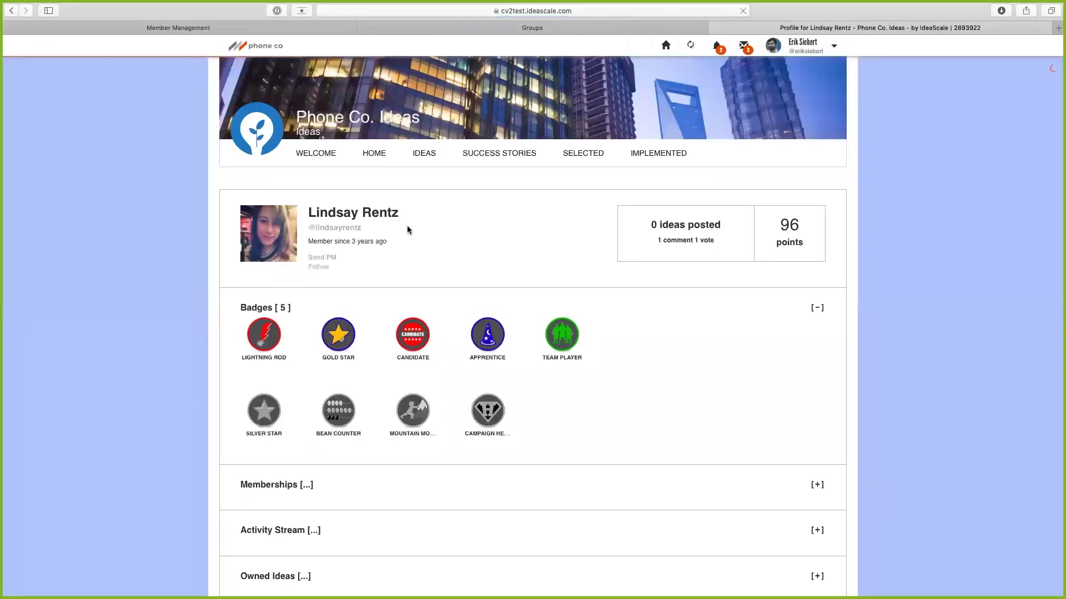
click(204, 27)
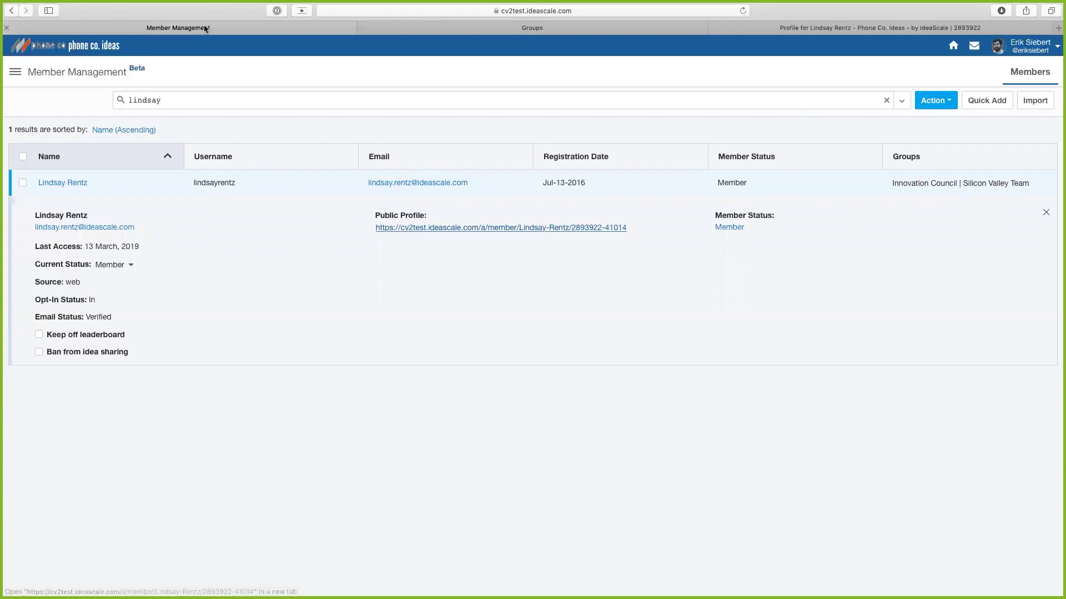
Assign the found member as a global moderator and confirm the assignment.
click(23, 183)
click(945, 101)
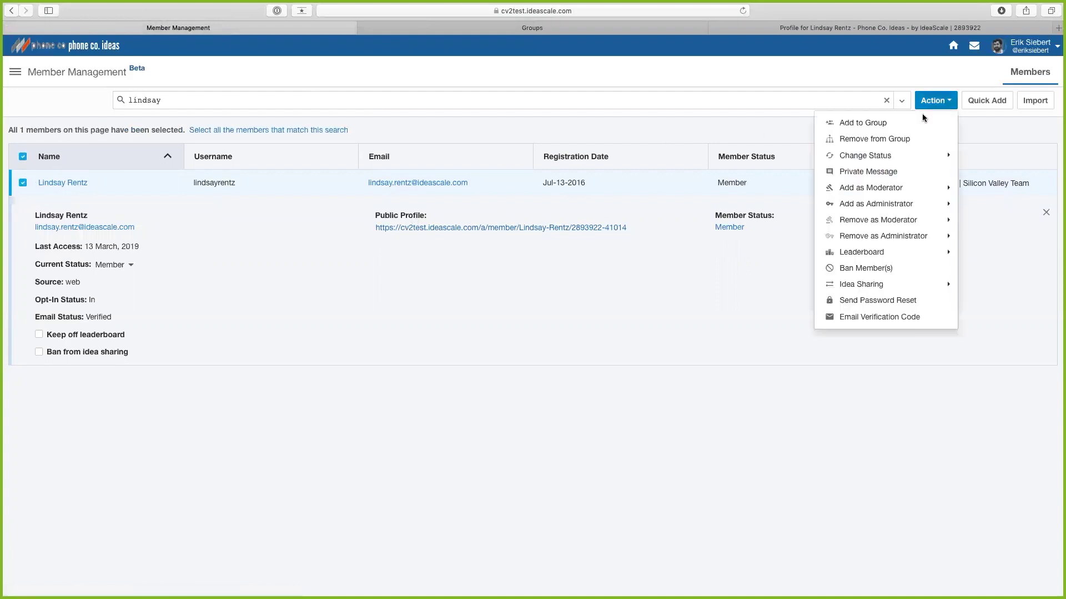
mouse_move(877, 192)
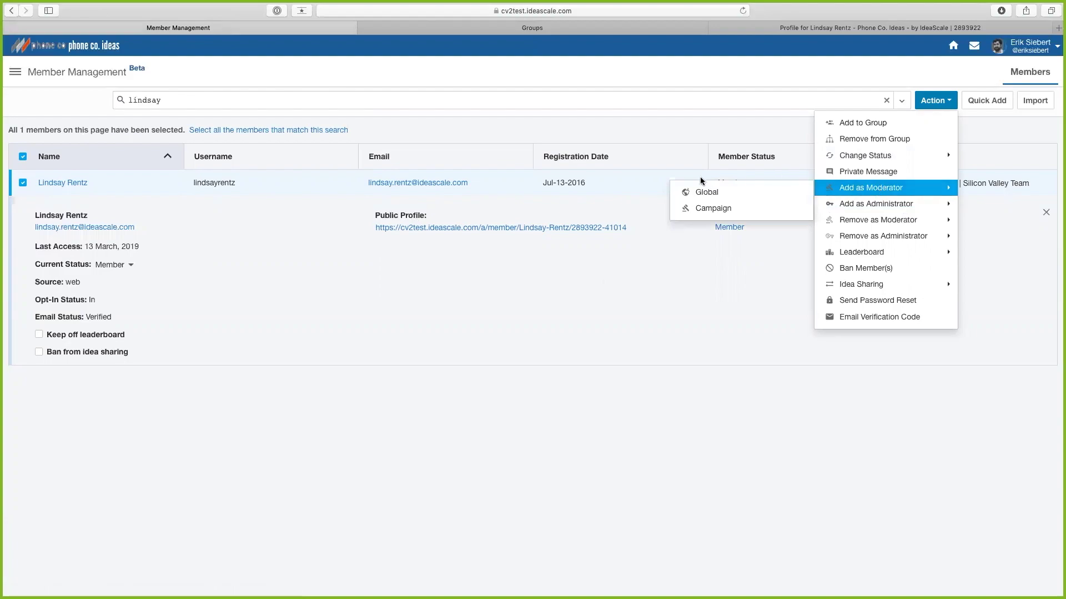
click(700, 193)
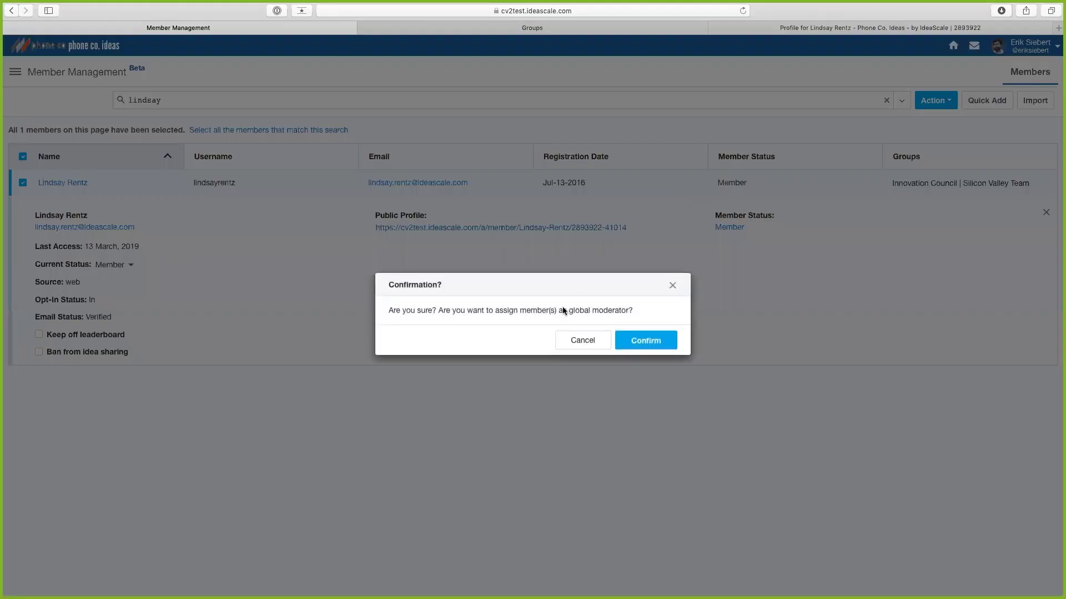
click(644, 341)
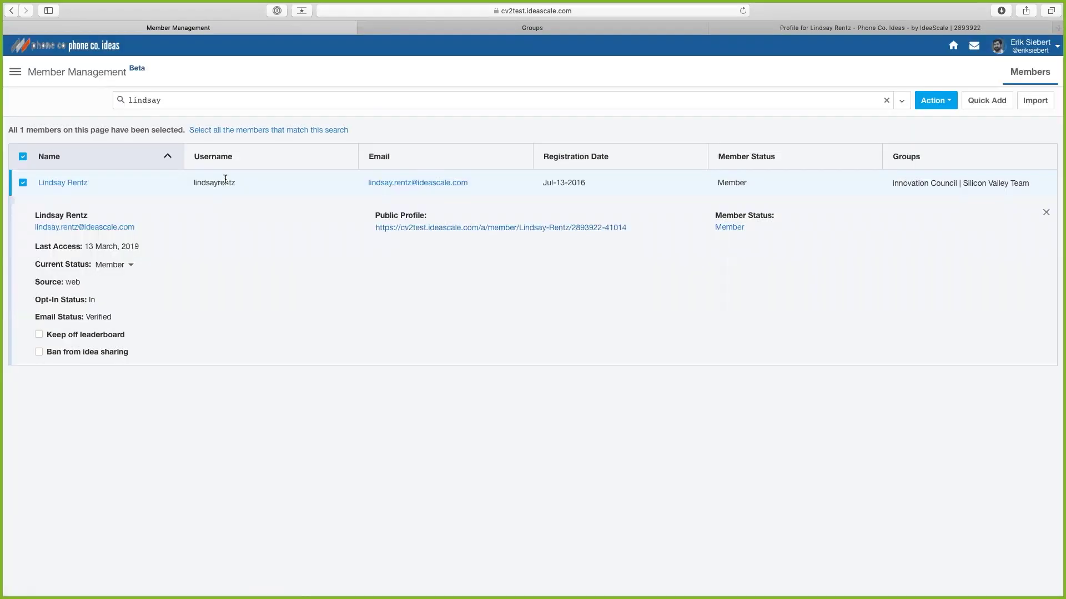
Clear the member selection, search for another member by first name and show that member's full list of groups.
click(23, 158)
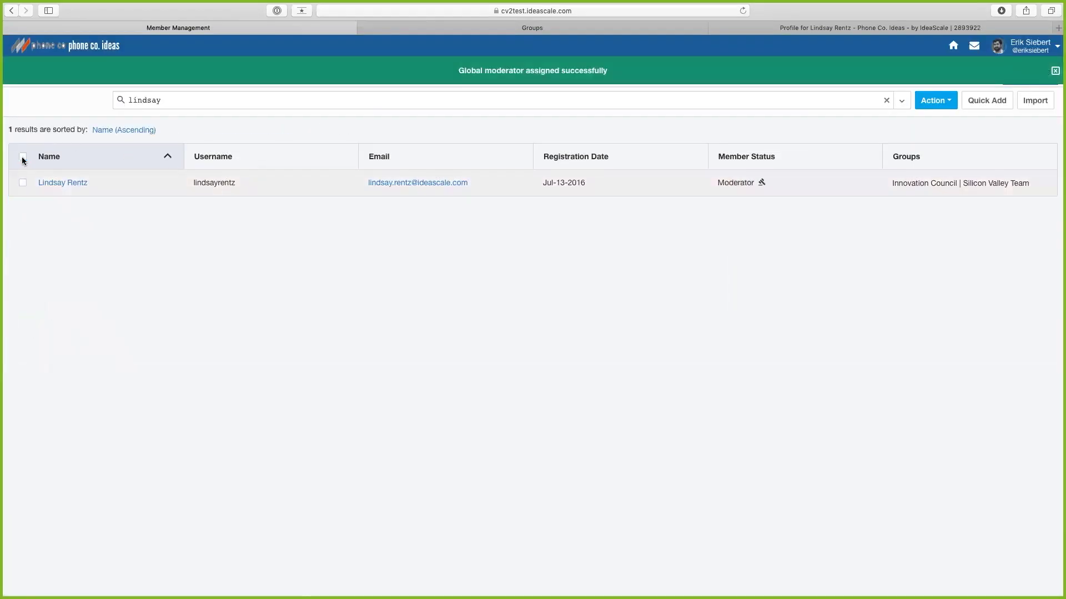
double_click(180, 100)
text(erik)
key(Return)
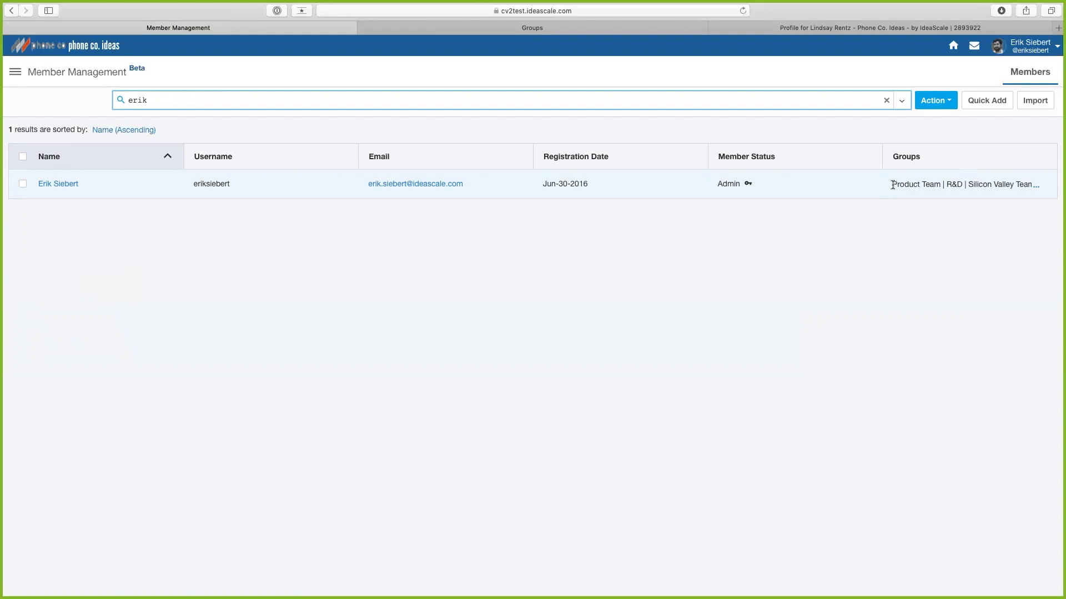
click(1037, 189)
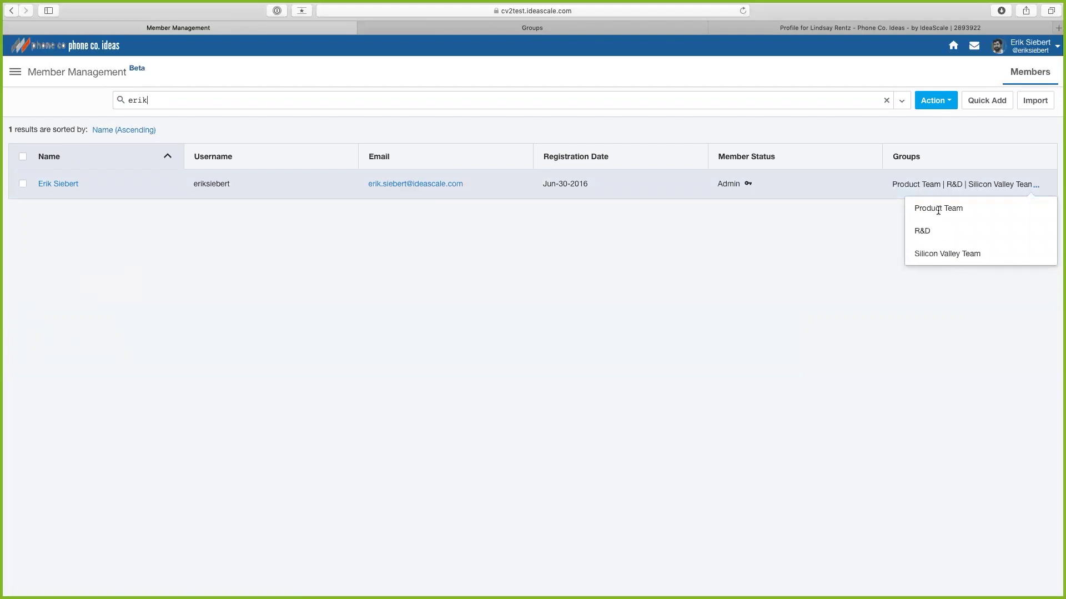
Select the found member and review the available member actions, including the Leaderboard options, without applying any.
click(23, 156)
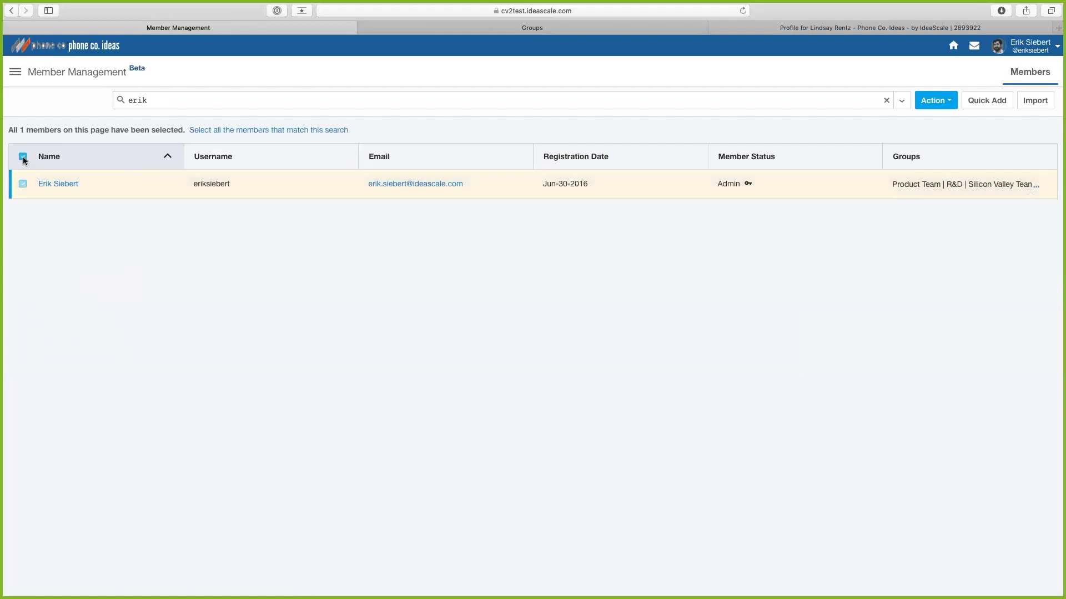
click(937, 100)
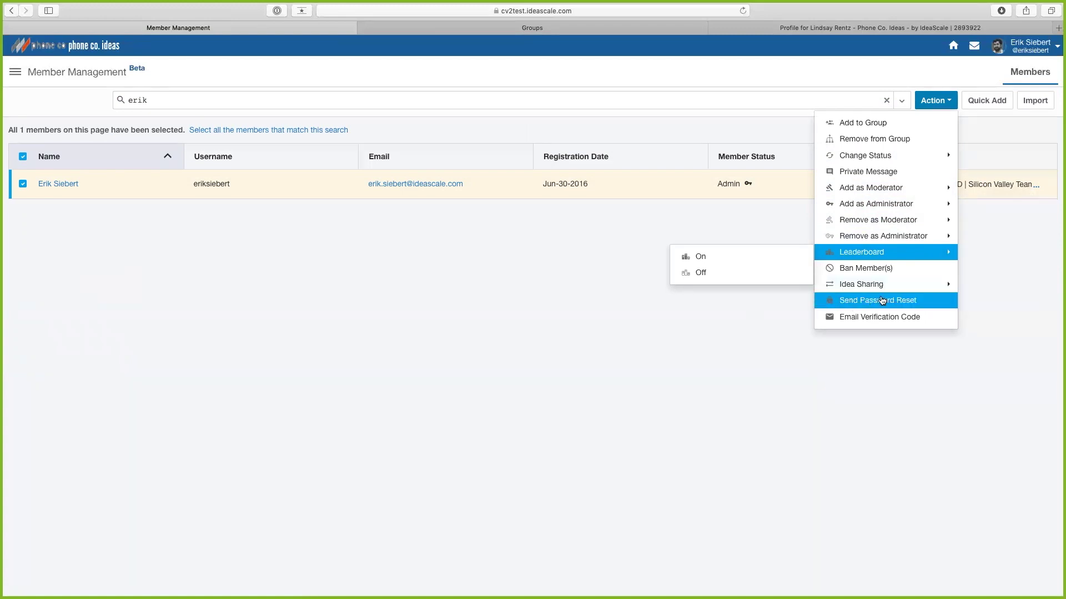
click(748, 321)
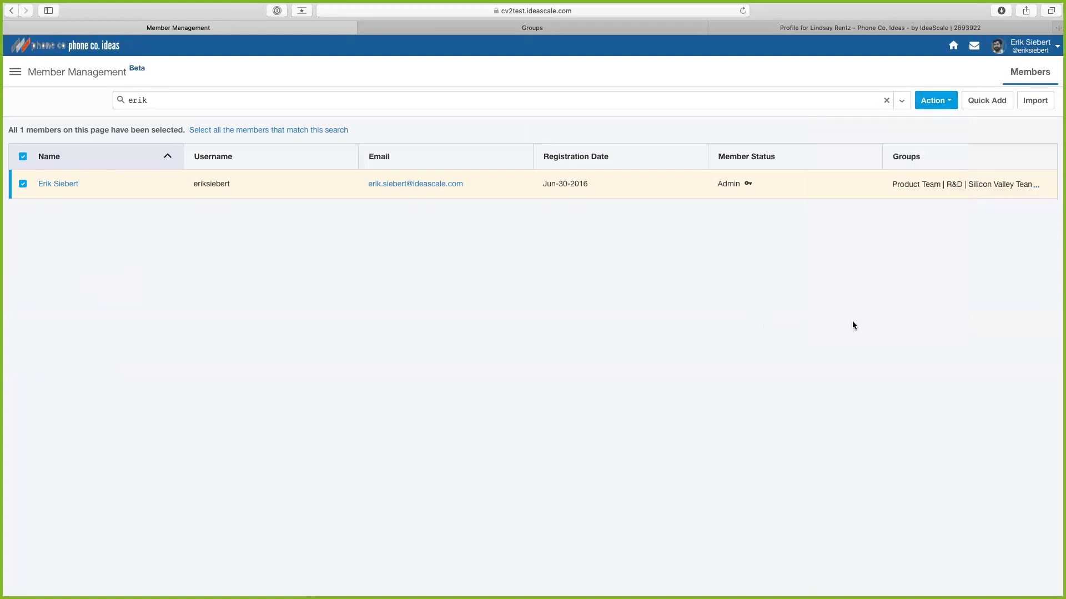
Invite new members through Quick Add using the copied email address entry, and dismiss the notification.
click(987, 105)
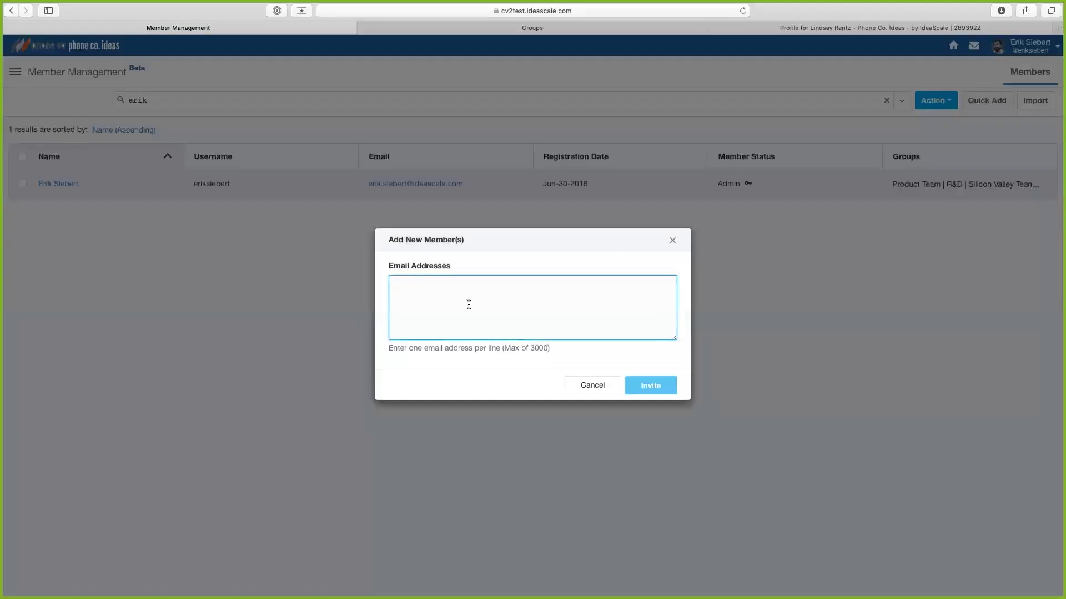
key(super+v)
click(656, 390)
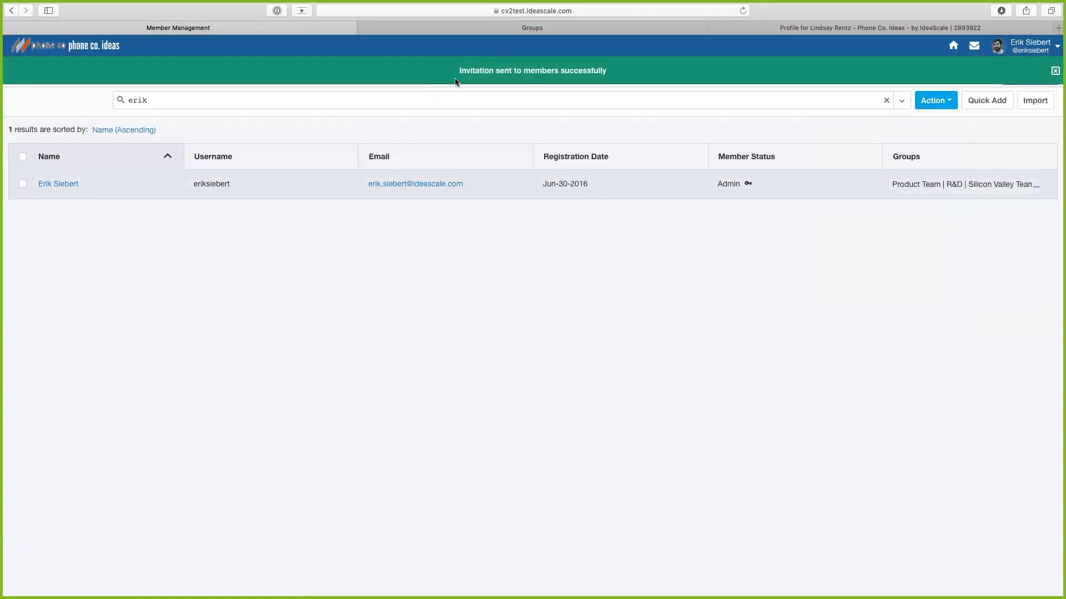
click(1056, 74)
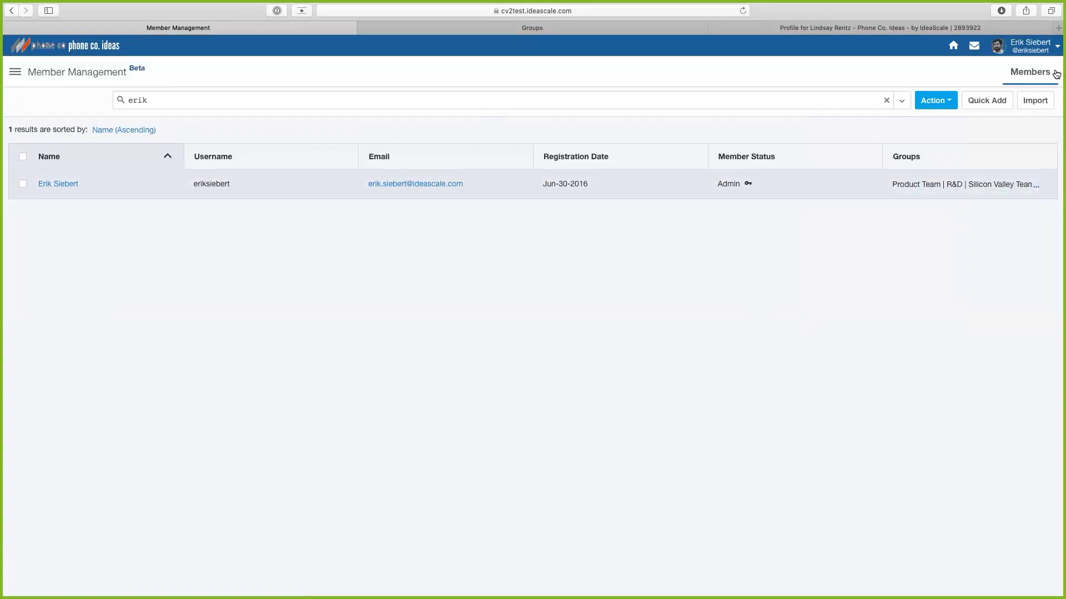
Review the Excel bulk import options for members and close them without importing.
click(1027, 104)
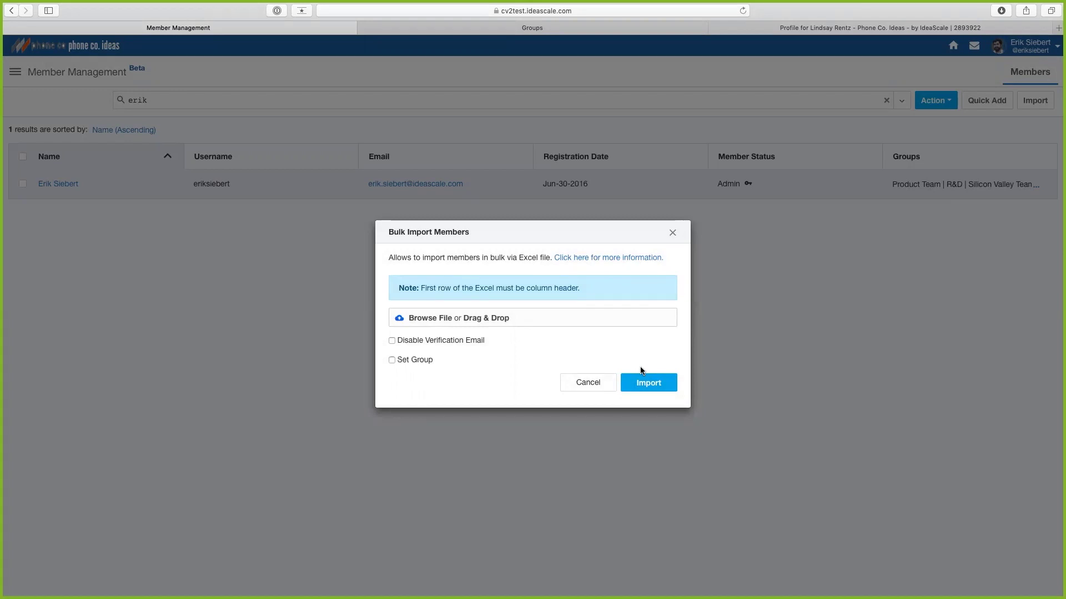
click(673, 233)
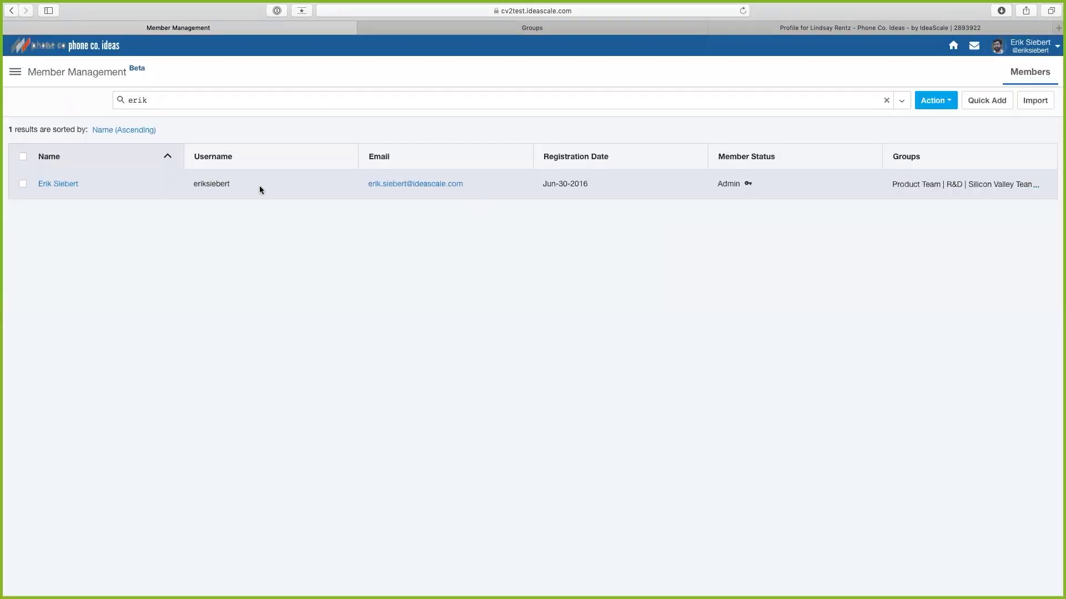